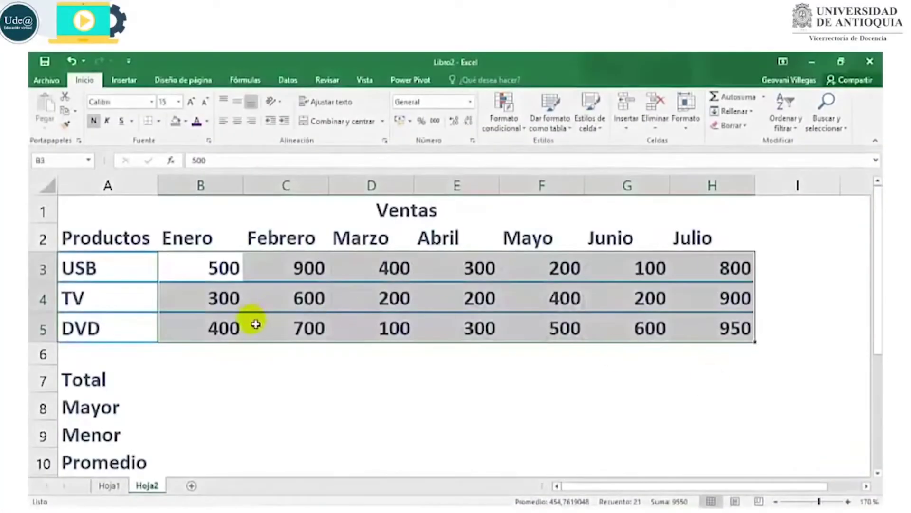
Step: Highlight the Total-to-Promedio summary rows across all months, then select cell B7
{"action": "left_click", "coordinate": [183, 376]}
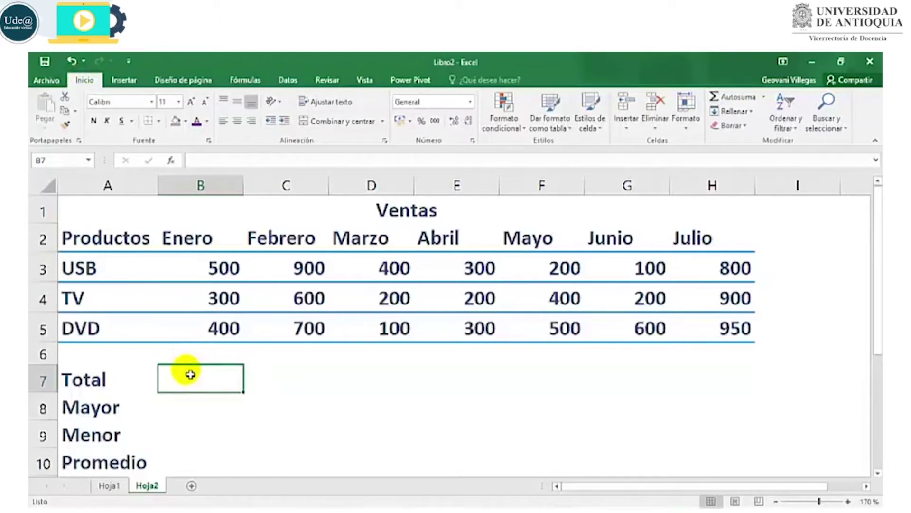
{"action": "left_click_drag", "start_coordinate": [83, 377], "coordinate": [352, 451]}
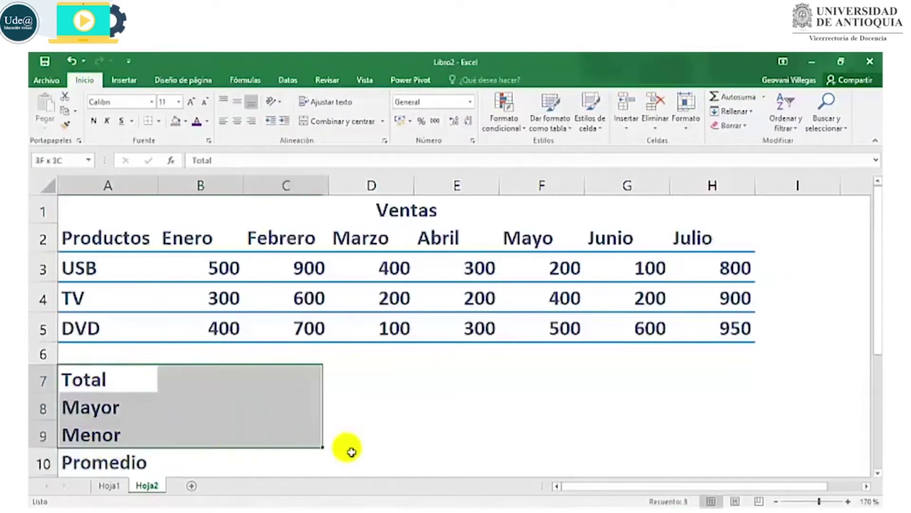
{"action": "left_click_drag", "start_coordinate": [351, 451], "coordinate": [711, 455]}
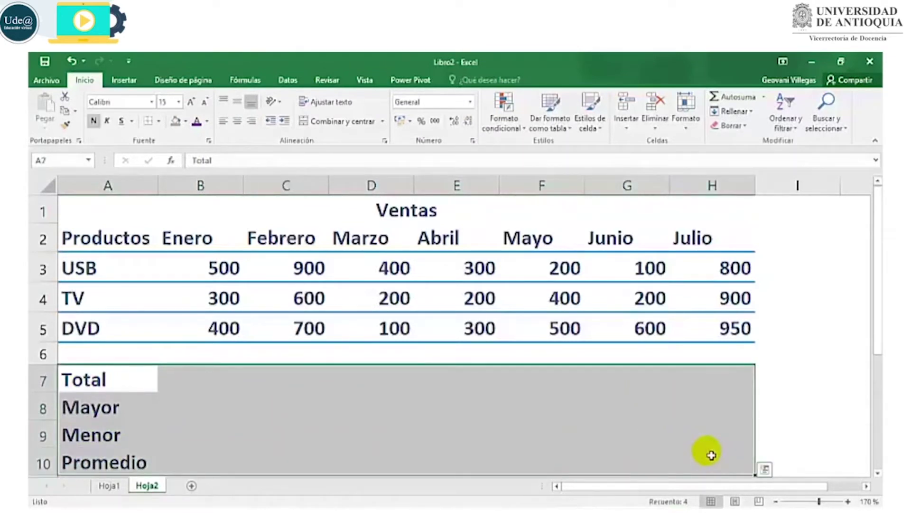
{"action": "left_click", "coordinate": [126, 410]}
{"action": "left_click", "coordinate": [139, 434]}
{"action": "left_click", "coordinate": [154, 462]}
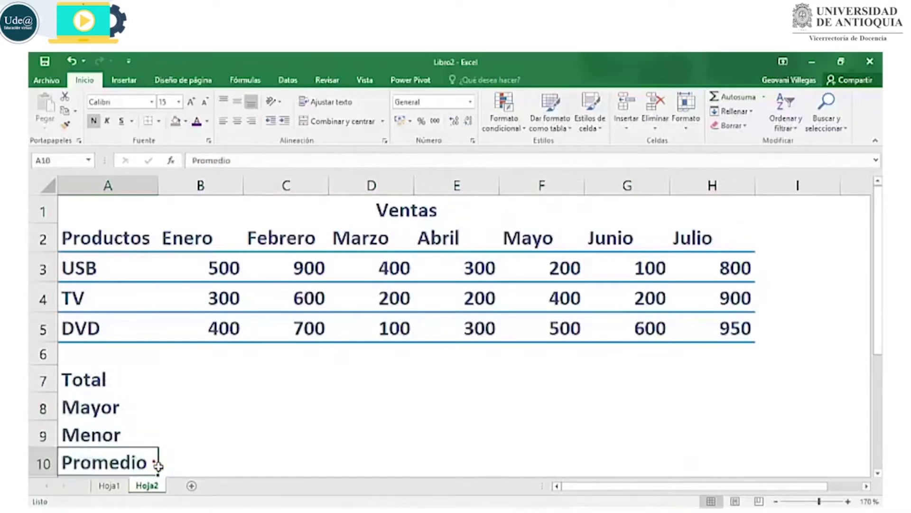
{"action": "left_click", "coordinate": [230, 381]}
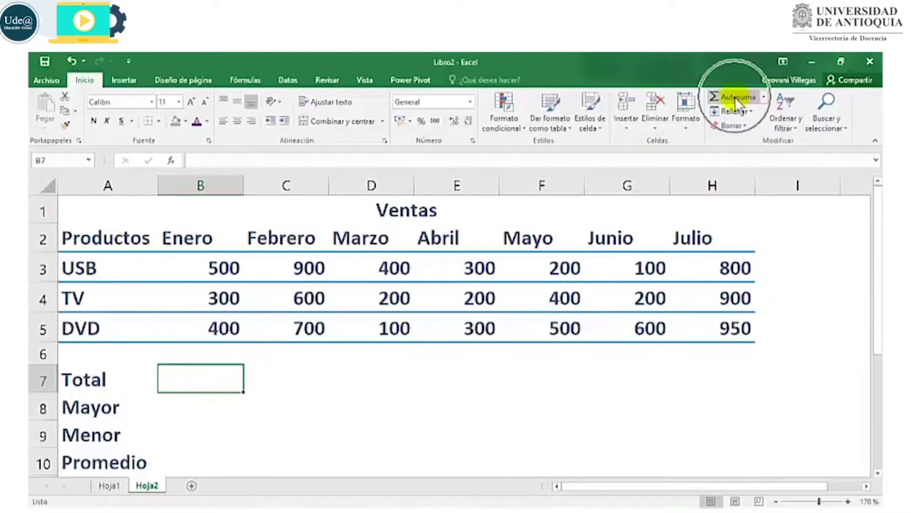
Step: Enter =SUMA(B3:B5) in B7 via Autosuma, giving the Enero total 1200
{"action": "left_click", "coordinate": [764, 97]}
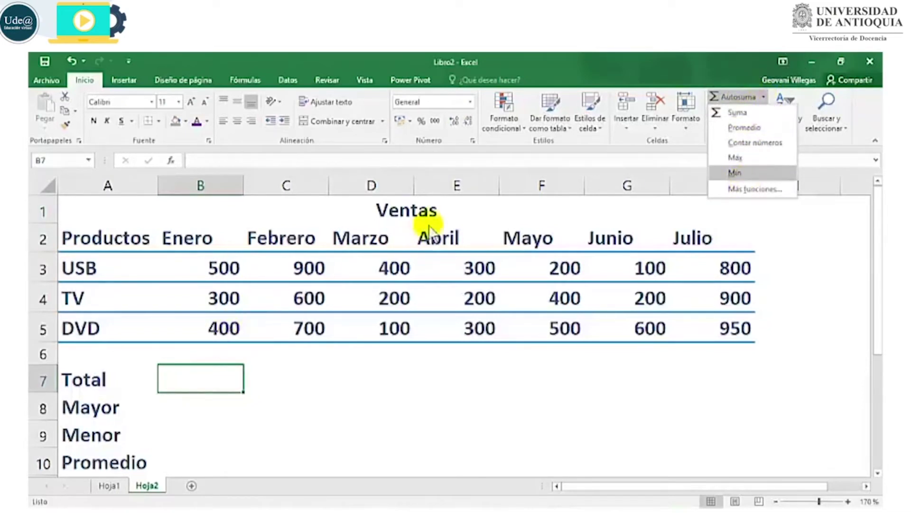
{"action": "left_click", "coordinate": [748, 112]}
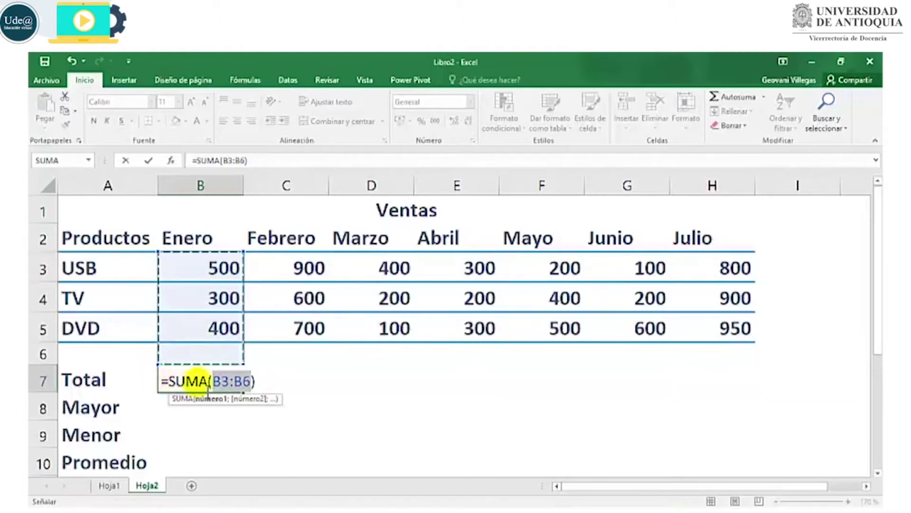
{"action": "left_click", "coordinate": [225, 392]}
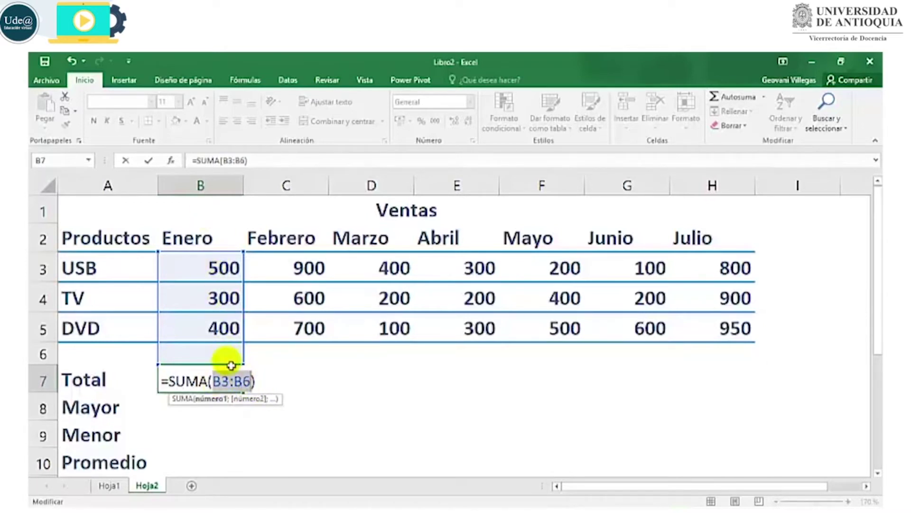
{"action": "left_click_drag", "start_coordinate": [221, 267], "coordinate": [207, 329]}
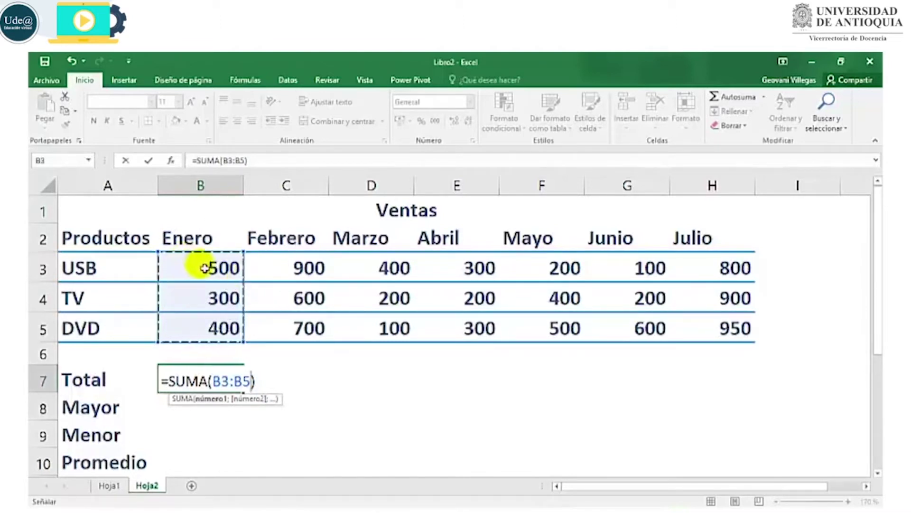
{"action": "left_click_drag", "start_coordinate": [201, 266], "coordinate": [204, 325]}
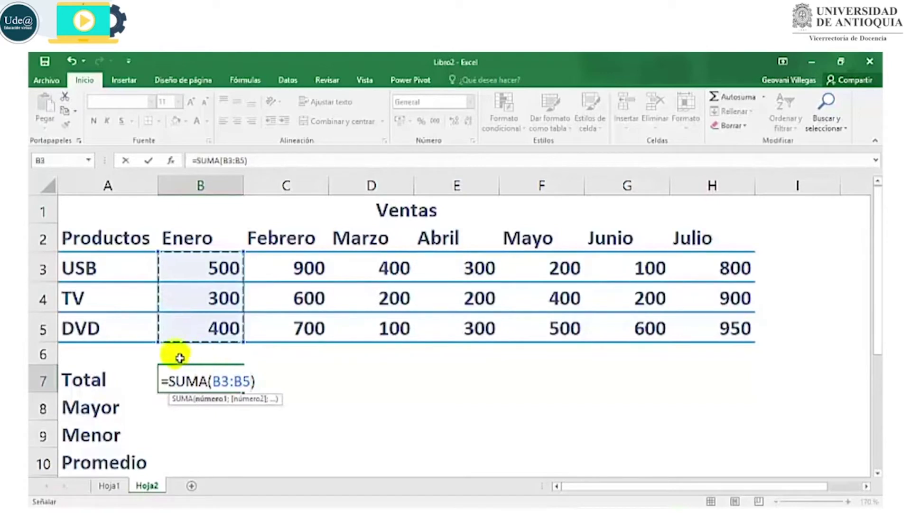
{"action": "key", "text": "Return"}
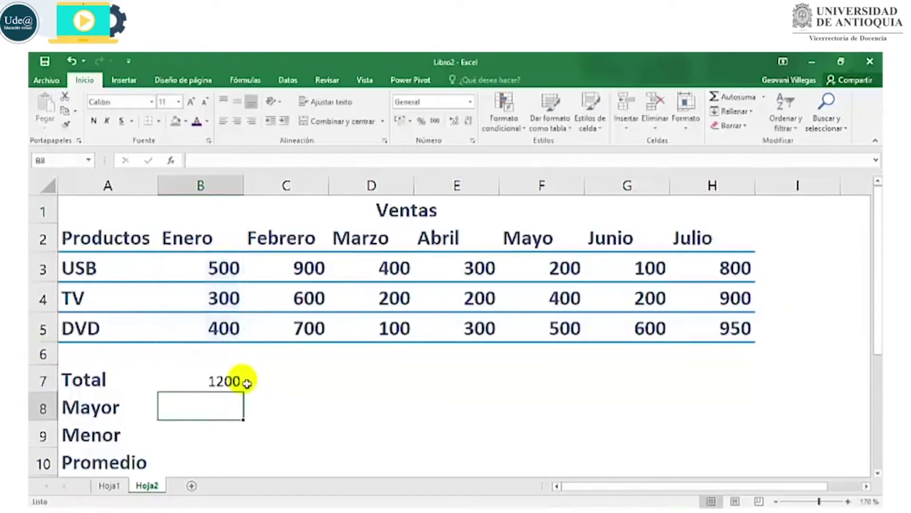
Step: Enter =MAX(B3:B5) in B8 via Autosuma > Máx, showing the Enero maximum 500
{"action": "left_click", "coordinate": [232, 386]}
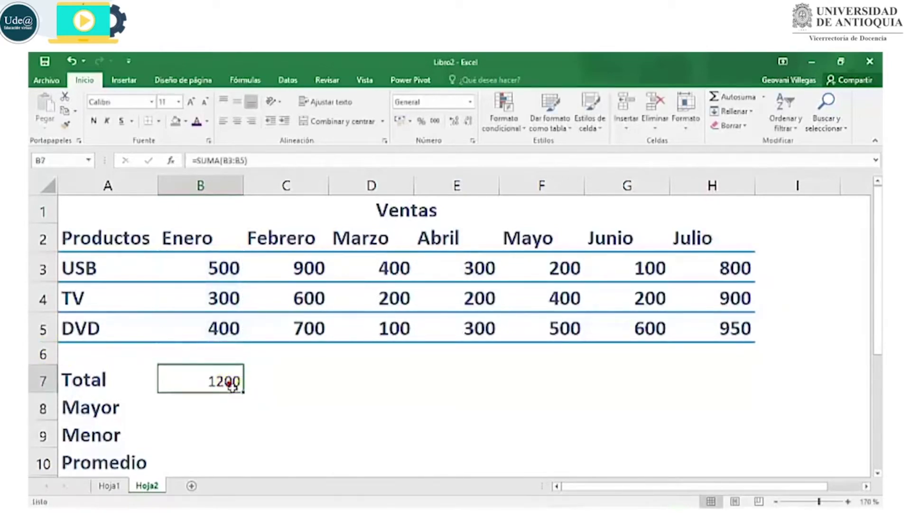
{"action": "left_click", "coordinate": [221, 413]}
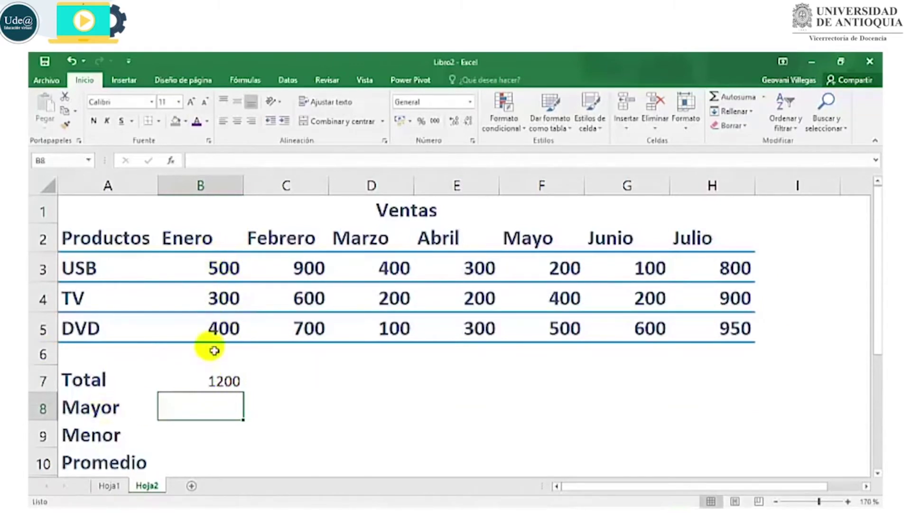
{"action": "left_click", "coordinate": [765, 97]}
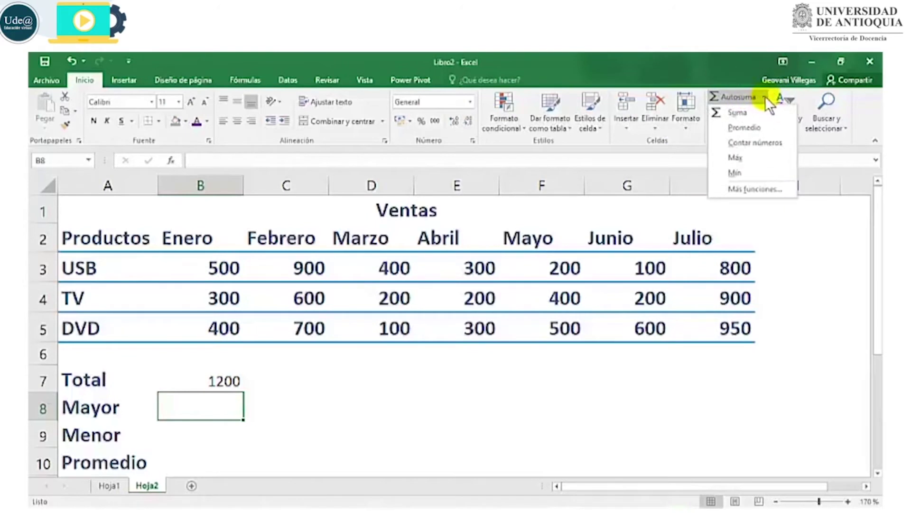
{"action": "left_click", "coordinate": [726, 157]}
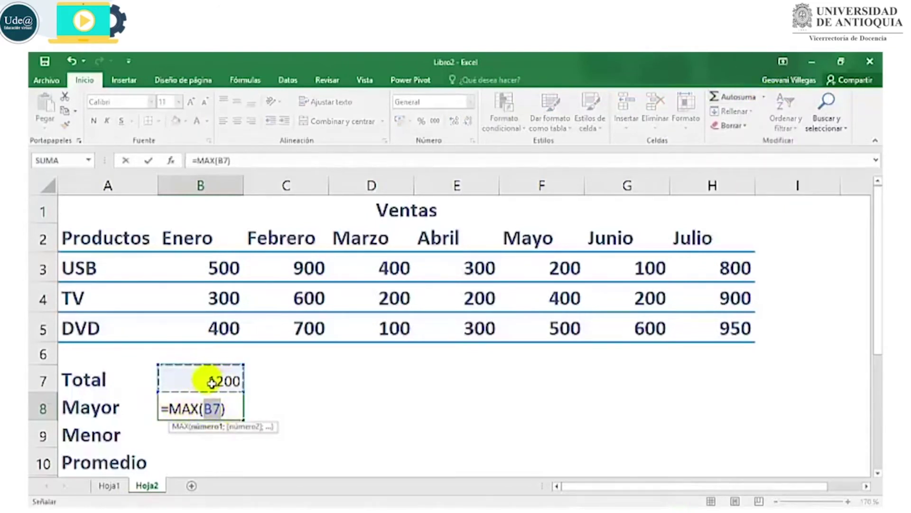
{"action": "left_click", "coordinate": [226, 268]}
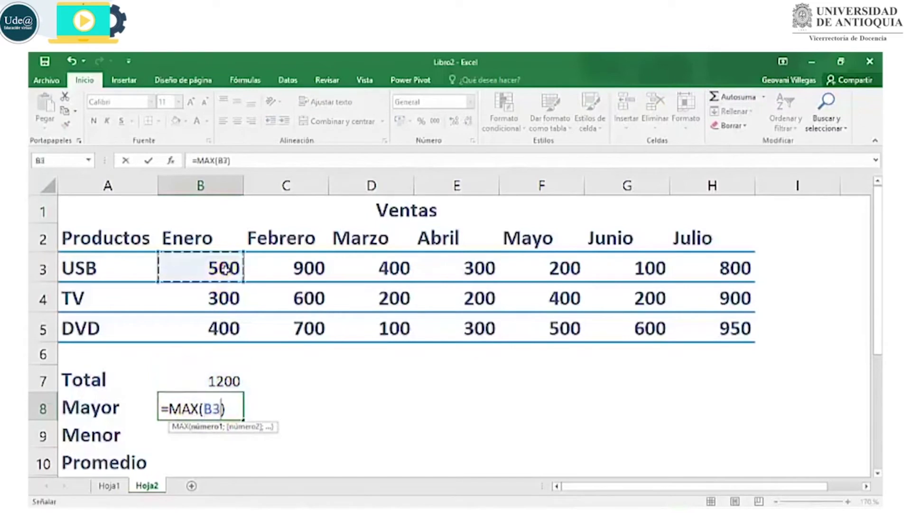
{"action": "left_click_drag", "start_coordinate": [225, 269], "coordinate": [221, 335]}
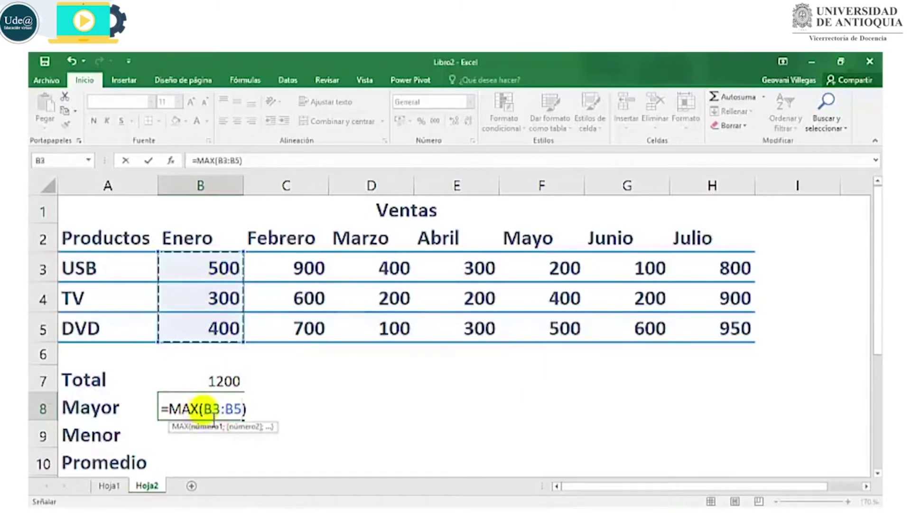
{"action": "key", "text": "Return"}
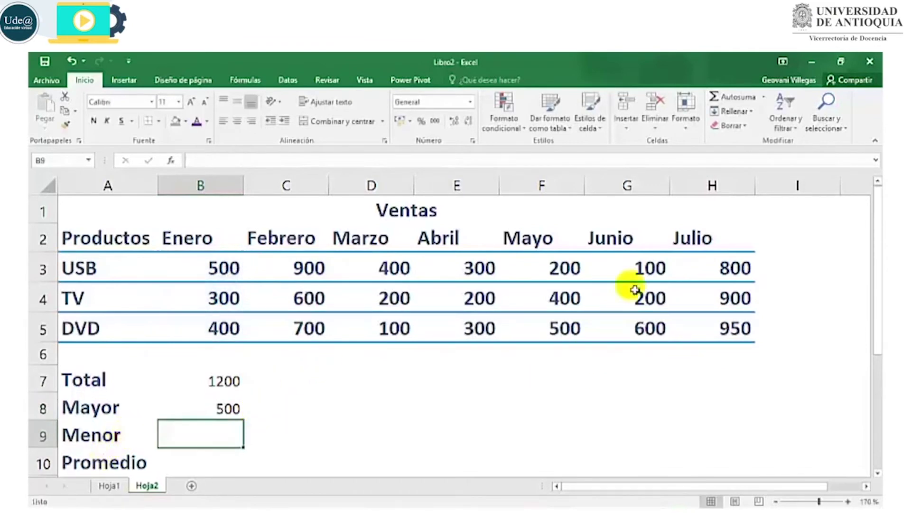
Step: Enter =MIN(B3:B5) in B9 via Autosuma > Mín, showing the Enero minimum 300
{"action": "left_click", "coordinate": [766, 97]}
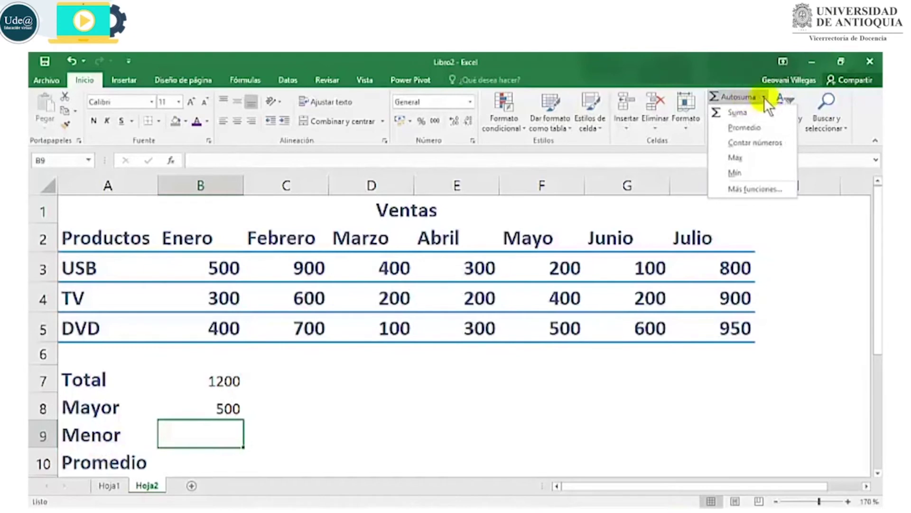
{"action": "left_click", "coordinate": [734, 172]}
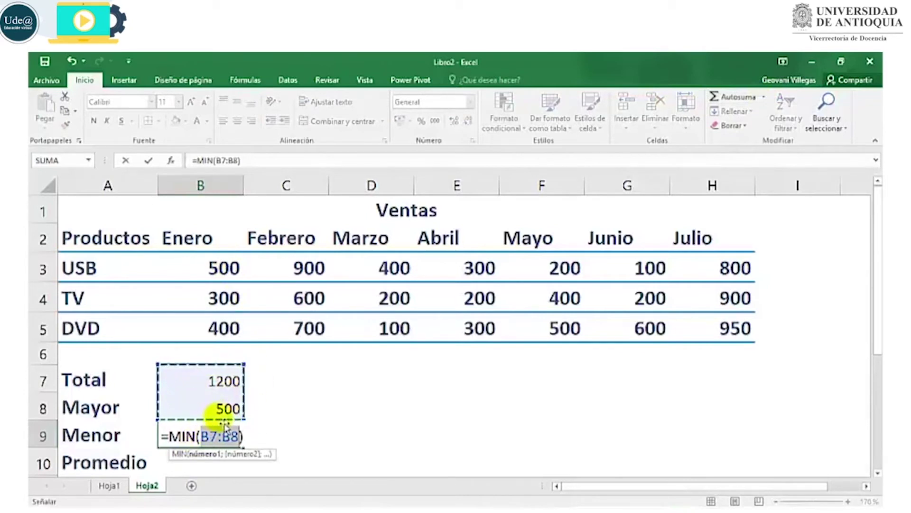
{"action": "left_click_drag", "start_coordinate": [219, 261], "coordinate": [212, 328]}
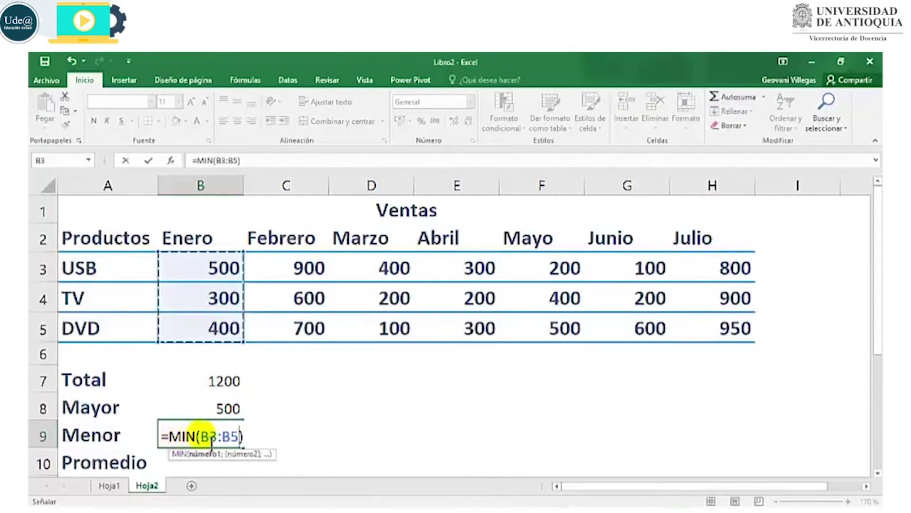
{"action": "key", "text": "Return"}
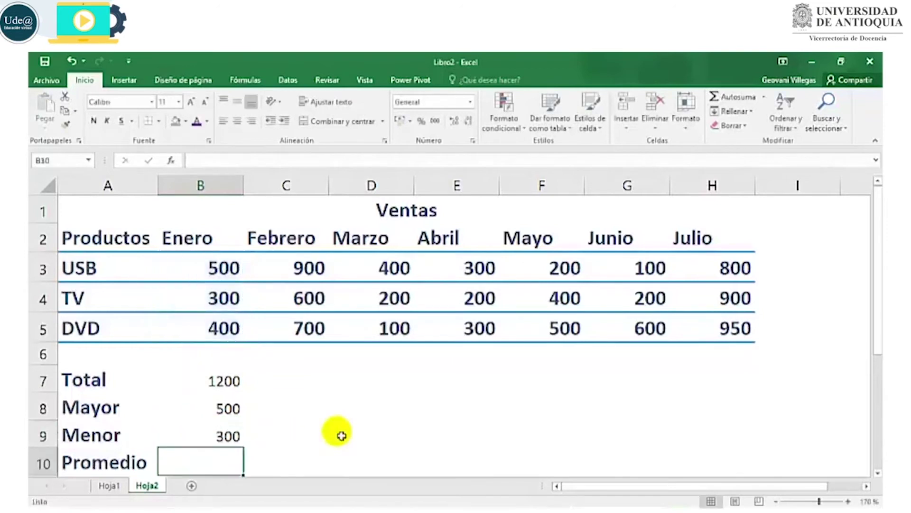
Step: Enter =PROMEDIO(B3:B5) in B10 via Autosuma, showing the Enero average 400
{"action": "left_click", "coordinate": [763, 97]}
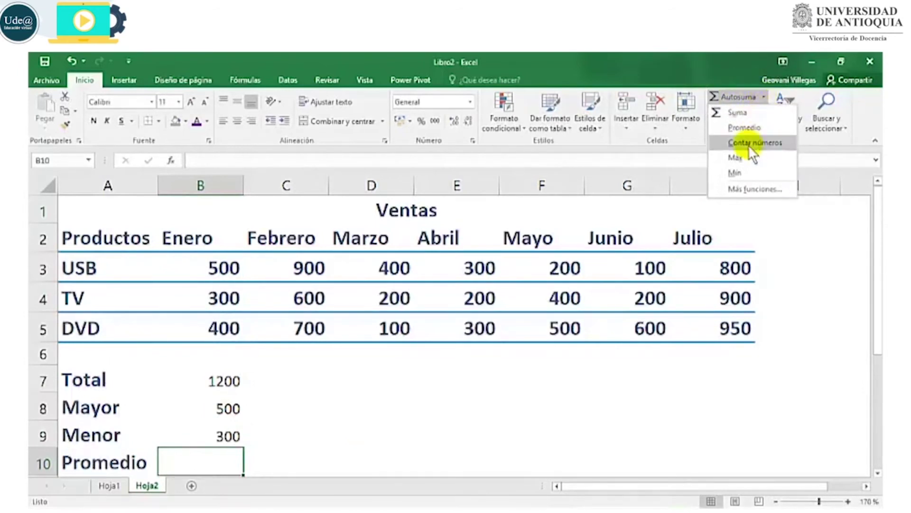
{"action": "left_click", "coordinate": [745, 127]}
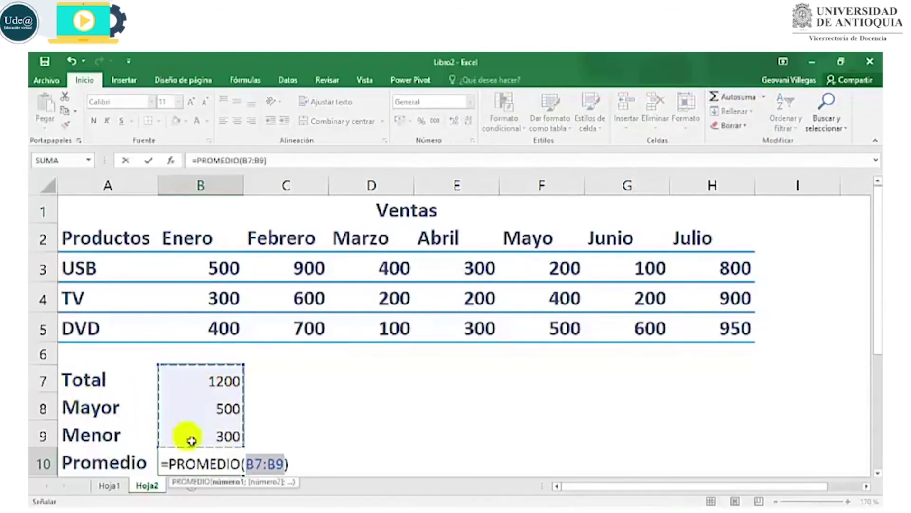
{"action": "left_click_drag", "start_coordinate": [214, 268], "coordinate": [212, 326]}
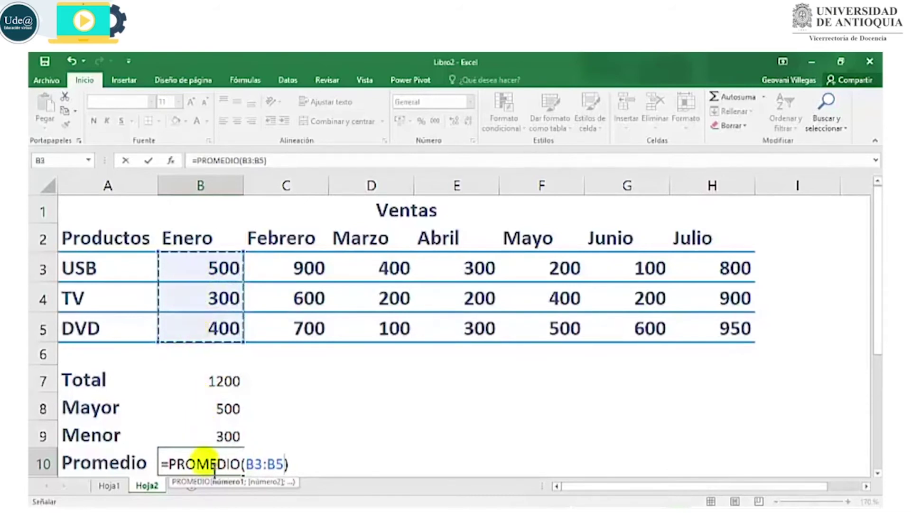
{"action": "left_click", "coordinate": [267, 464]}
{"action": "left_click", "coordinate": [284, 464]}
{"action": "key", "text": "Return"}
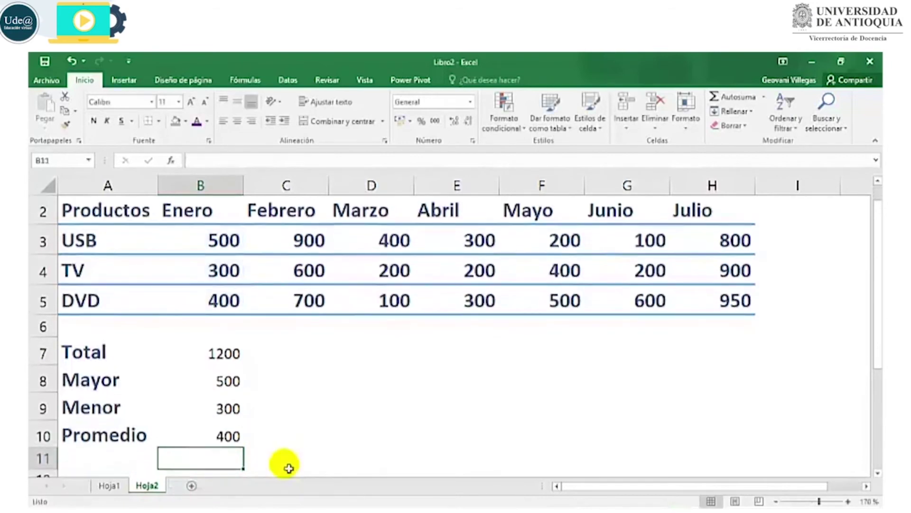
{"action": "left_click_drag", "start_coordinate": [220, 352], "coordinate": [219, 439]}
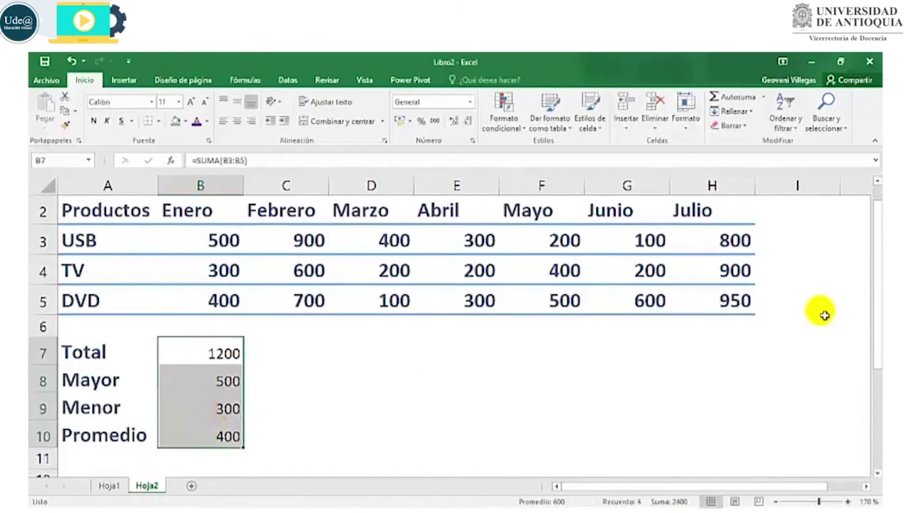
Step: Fill the B7:B10 summary formulas right through column H, so H7 shows 2650
{"action": "left_click_drag", "start_coordinate": [878, 349], "coordinate": [877, 346]}
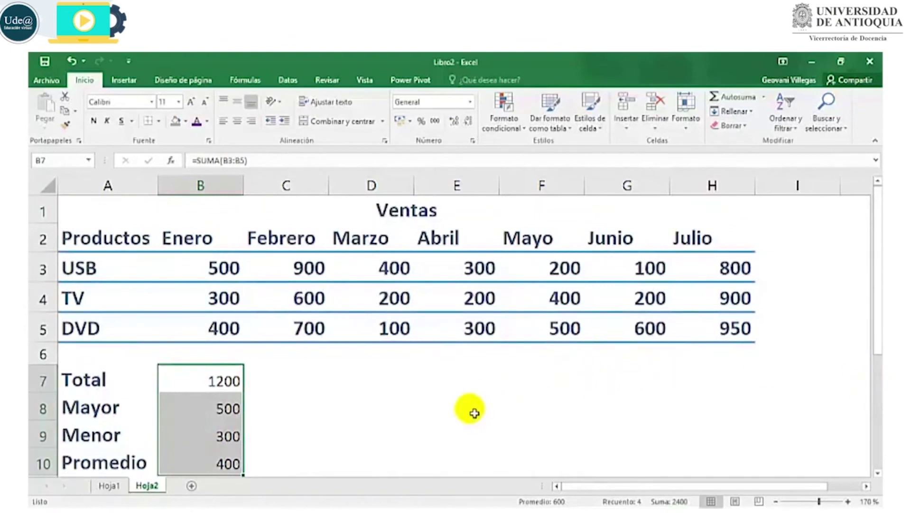
{"action": "left_click", "coordinate": [304, 380]}
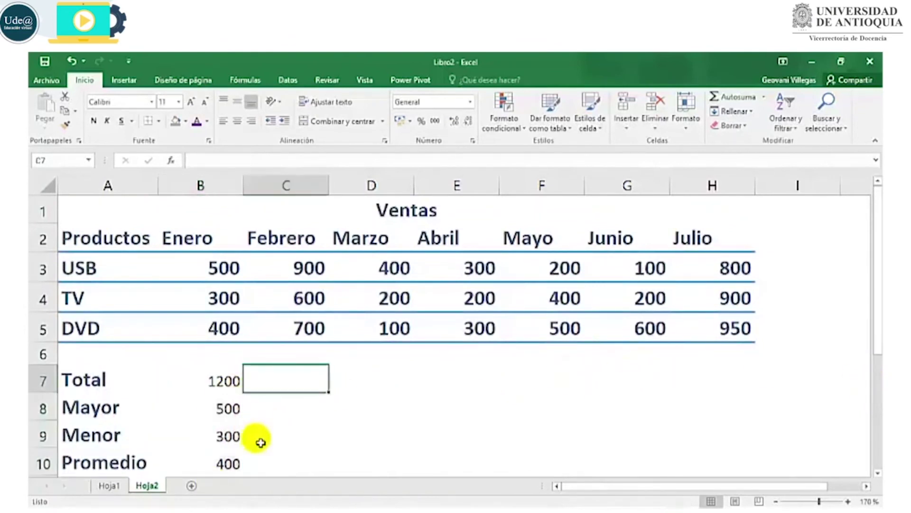
{"action": "left_click", "coordinate": [233, 386]}
{"action": "left_click_drag", "start_coordinate": [233, 386], "coordinate": [233, 463]}
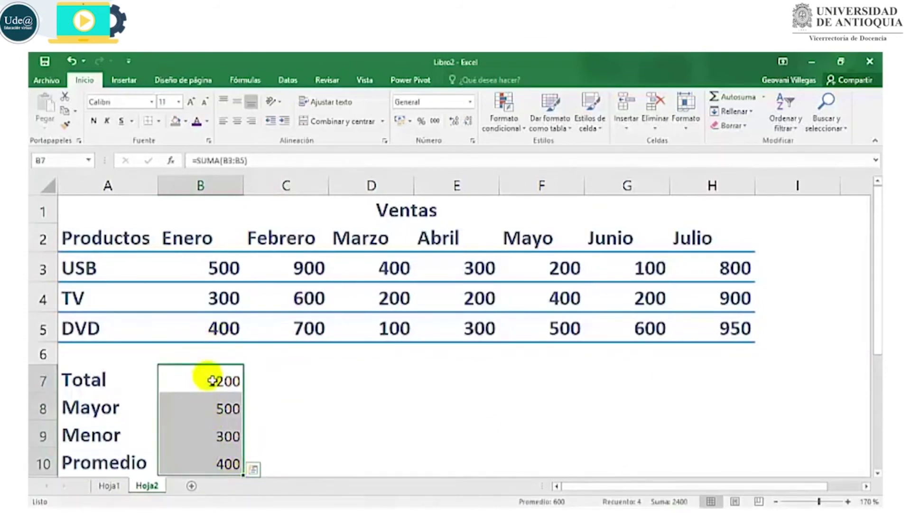
{"action": "left_click_drag", "start_coordinate": [212, 380], "coordinate": [214, 460]}
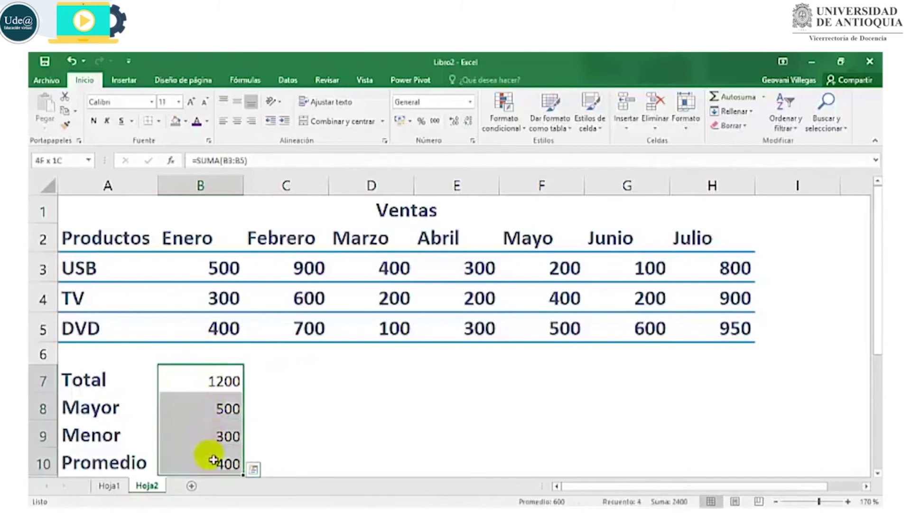
{"action": "left_click", "coordinate": [251, 473]}
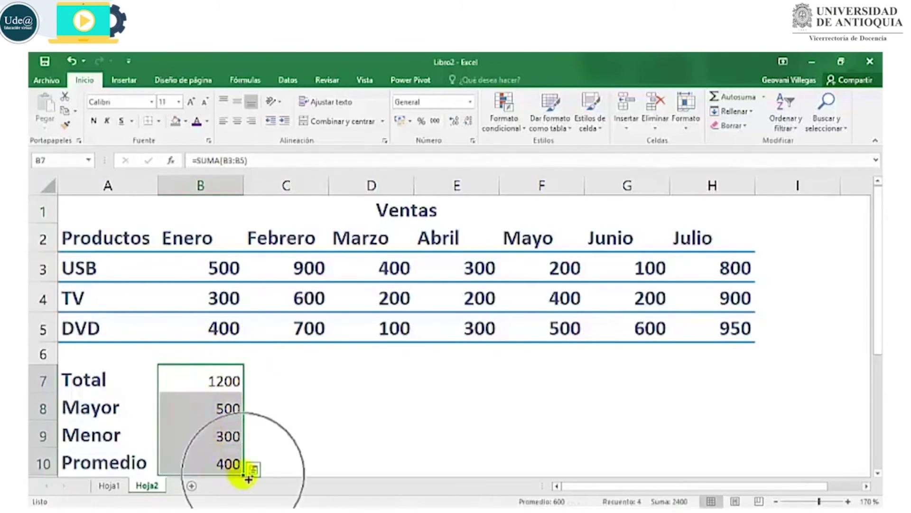
{"action": "left_click", "coordinate": [248, 479]}
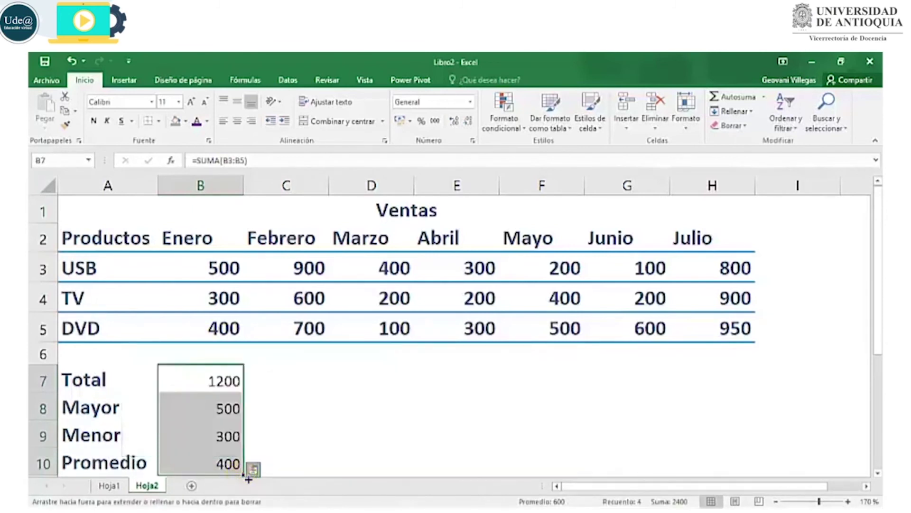
{"action": "left_click_drag", "start_coordinate": [248, 480], "coordinate": [755, 422]}
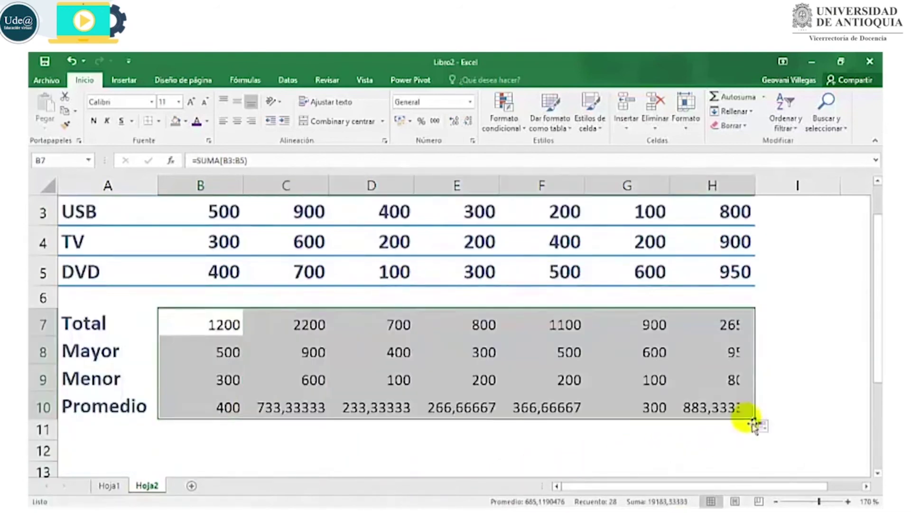
{"action": "left_click", "coordinate": [321, 337]}
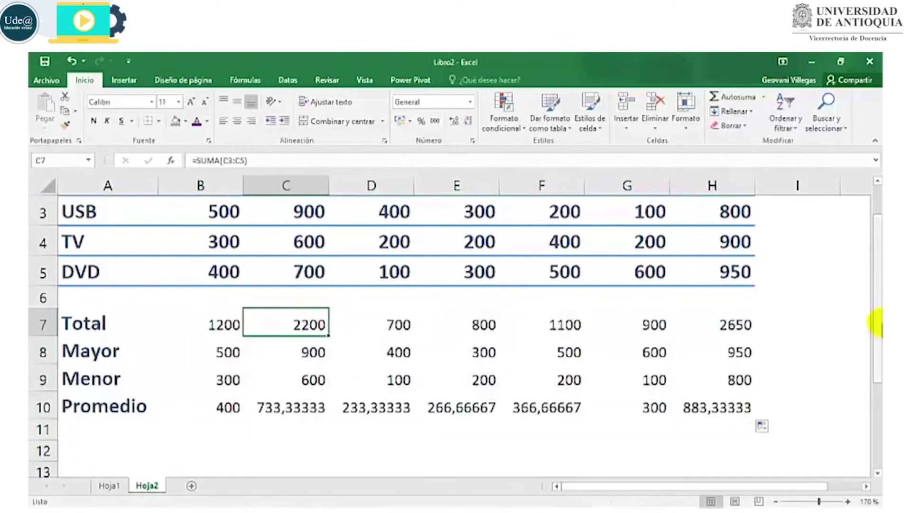
{"action": "left_click", "coordinate": [878, 192]}
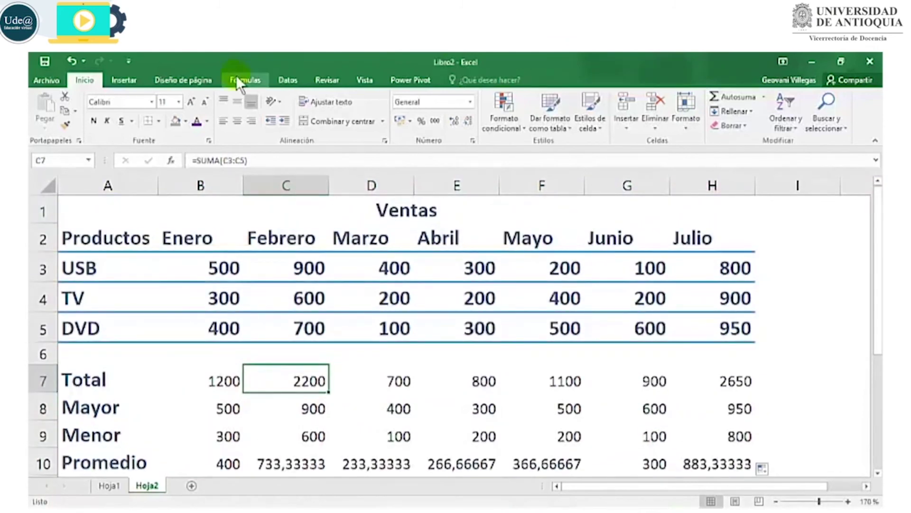
{"action": "left_click", "coordinate": [236, 75]}
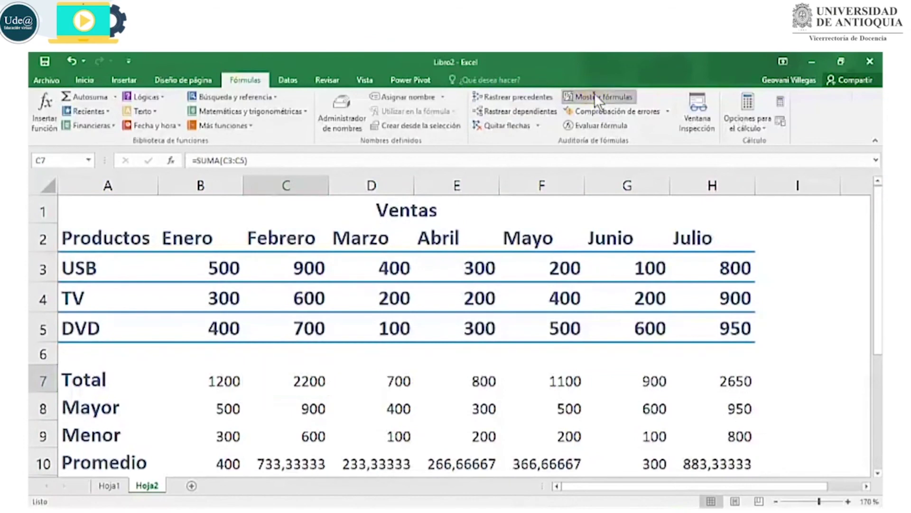
{"action": "left_click", "coordinate": [595, 95]}
{"action": "left_click", "coordinate": [331, 385]}
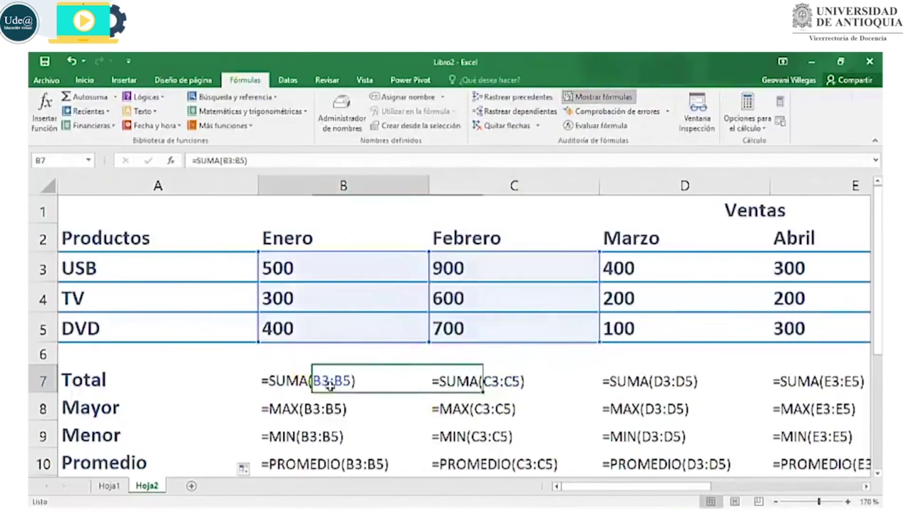
{"action": "left_click", "coordinate": [513, 384]}
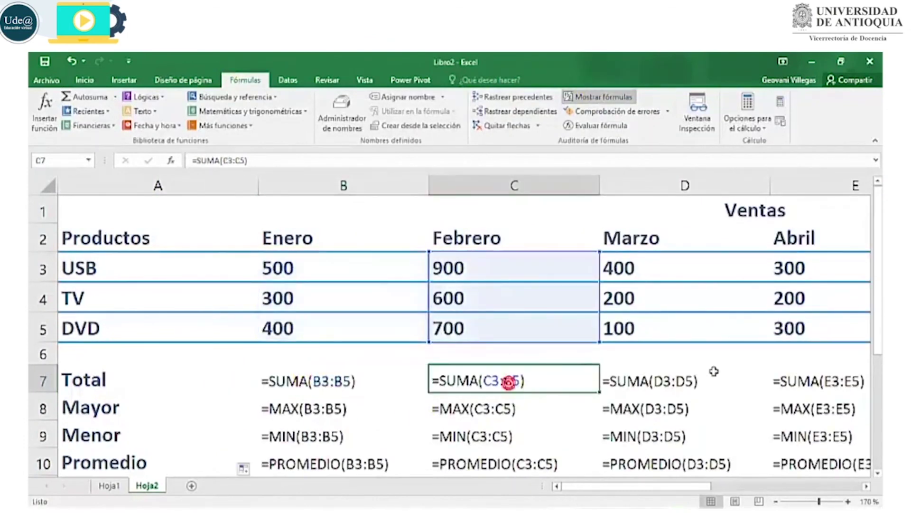
{"action": "left_click", "coordinate": [705, 382]}
{"action": "left_click", "coordinate": [778, 396]}
{"action": "left_click", "coordinate": [587, 95]}
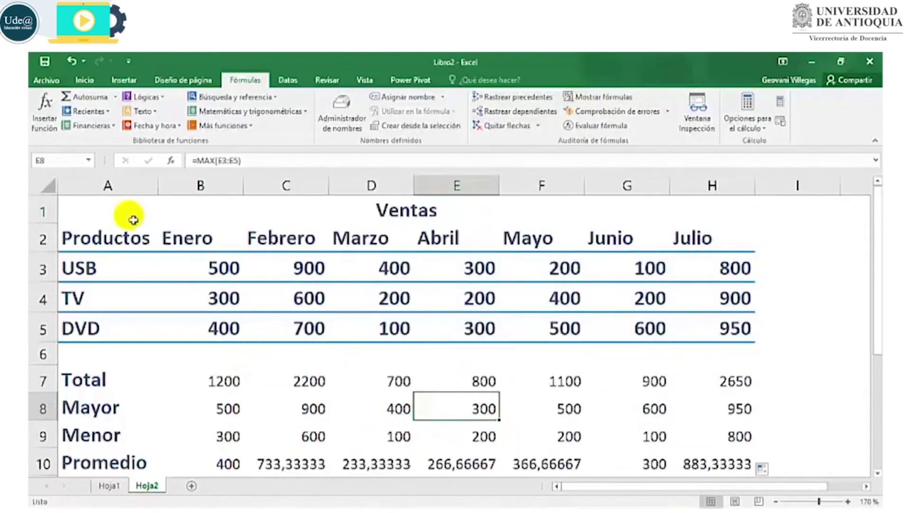
{"action": "left_click", "coordinate": [97, 205]}
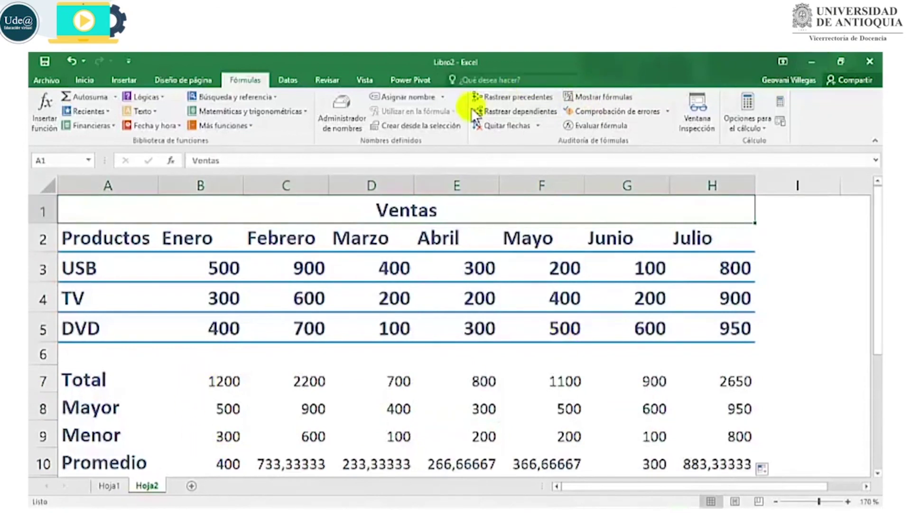
{"action": "left_click", "coordinate": [72, 82]}
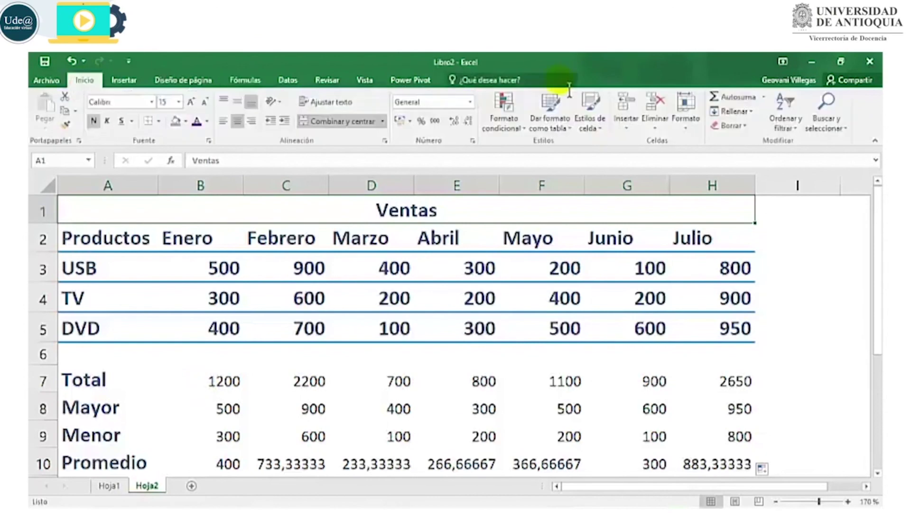